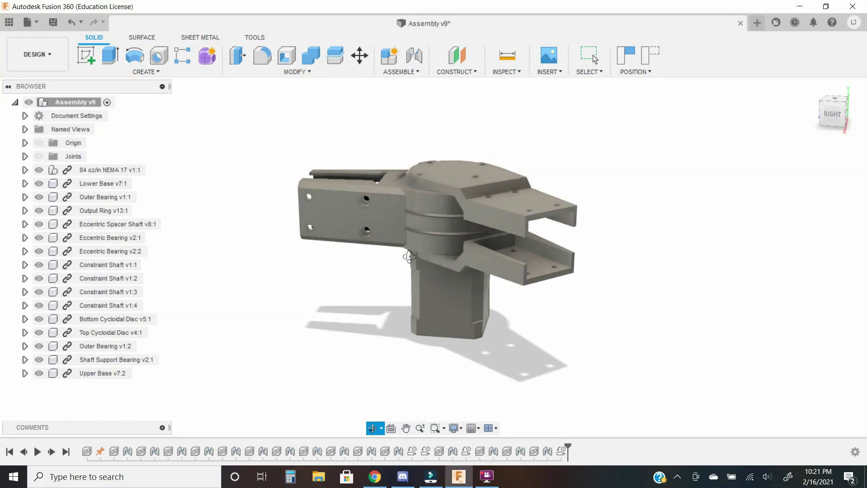
# Orbit the cycloidal drive assembly to view it from another side
pyautogui.moveTo(410, 256); pyautogui.dragTo(444, 236)
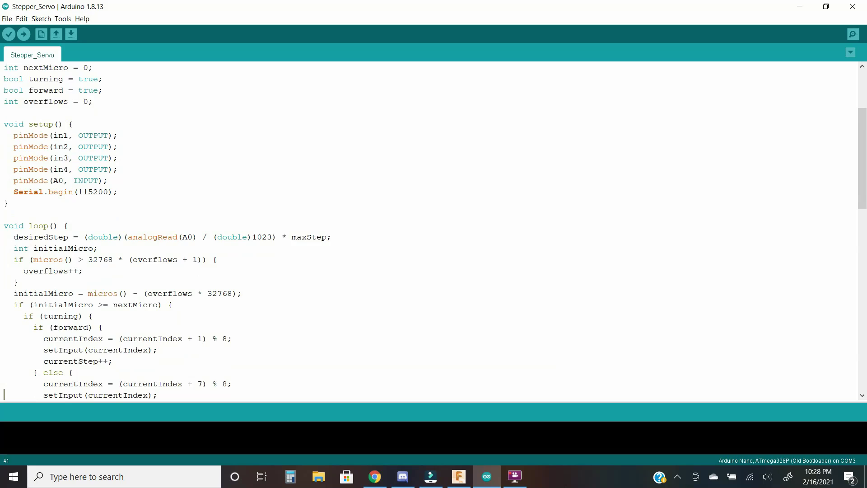
# Scroll through the loop's stepDifference delay logic and Serial.print lines down to setInput
pyautogui.press('Down')
pyautogui.press('Down')
pyautogui.press('Down')
pyautogui.press('Down')
pyautogui.press('Down')
pyautogui.press('Down')
pyautogui.press('Down')
pyautogui.press('Down')
pyautogui.press('Down')
pyautogui.press('Down')
pyautogui.press('Down')
pyautogui.press('Down')
pyautogui.press('Down')
pyautogui.press('Down')
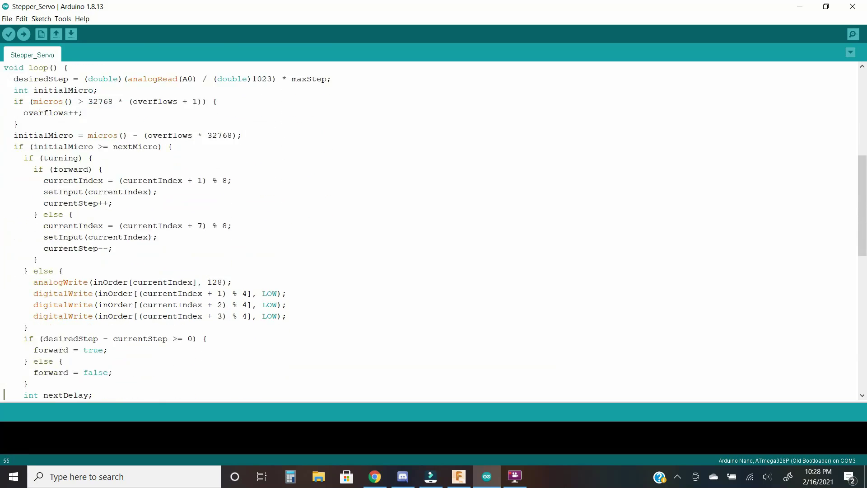
pyautogui.press('Down')
pyautogui.press('Down')
pyautogui.press('Down')
pyautogui.press('Down')
pyautogui.press('Down')
pyautogui.press('Down')
pyautogui.press('Down')
pyautogui.press('Down')
pyautogui.press('Down')
pyautogui.press('Down')
pyautogui.press('Down')
pyautogui.press('Down')
pyautogui.press('Down')
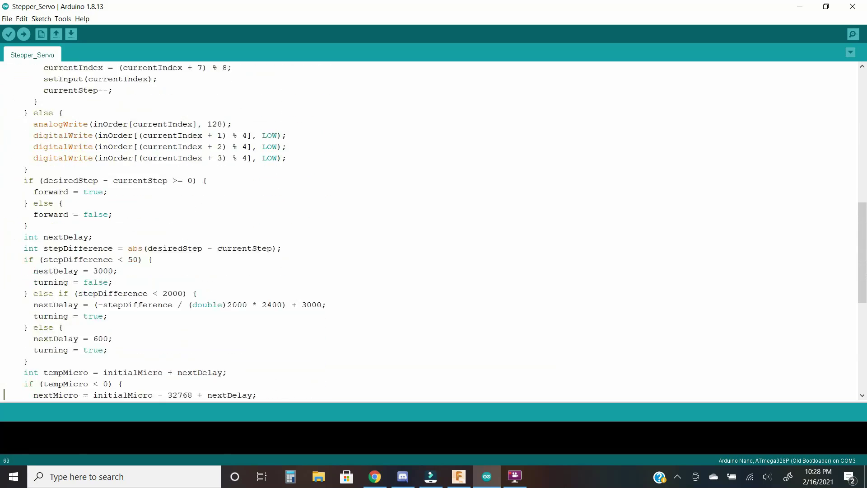
pyautogui.press('Down')
pyautogui.press('Down')
pyautogui.press('Down')
pyautogui.press('Down')
pyautogui.press('Down')
pyautogui.press('Down')
pyautogui.press('Down')
pyautogui.press('Down')
pyautogui.press('Down')
pyautogui.press('Down')
pyautogui.press('Down')
pyautogui.press('Down')
pyautogui.press('Down')
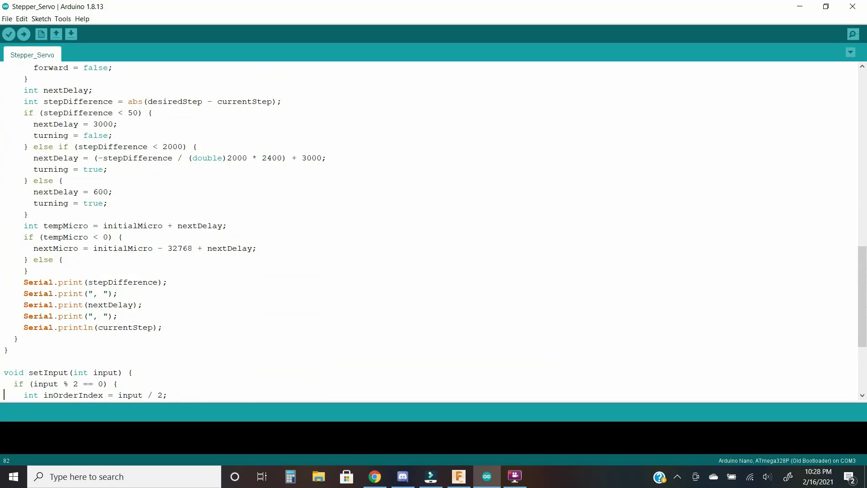
pyautogui.press('Down')
pyautogui.press('Down')
pyautogui.press('Down')
pyautogui.press('Down')
pyautogui.press('Down')
pyautogui.press('Down')
pyautogui.press('Down')
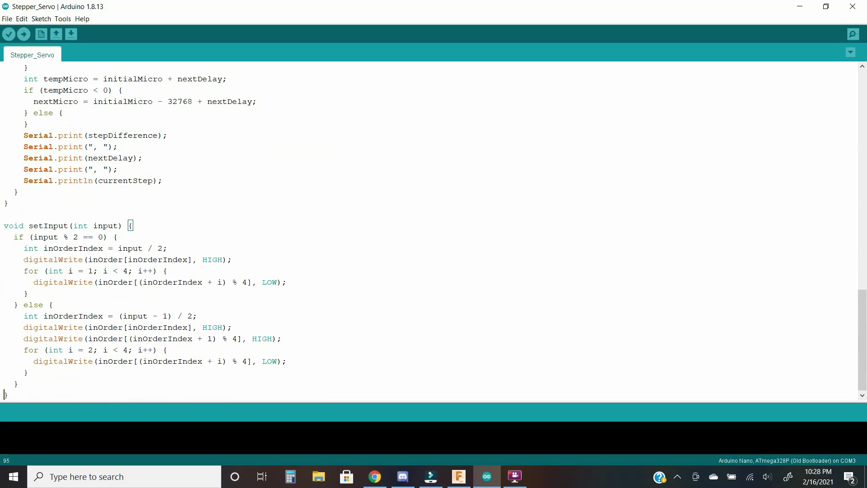